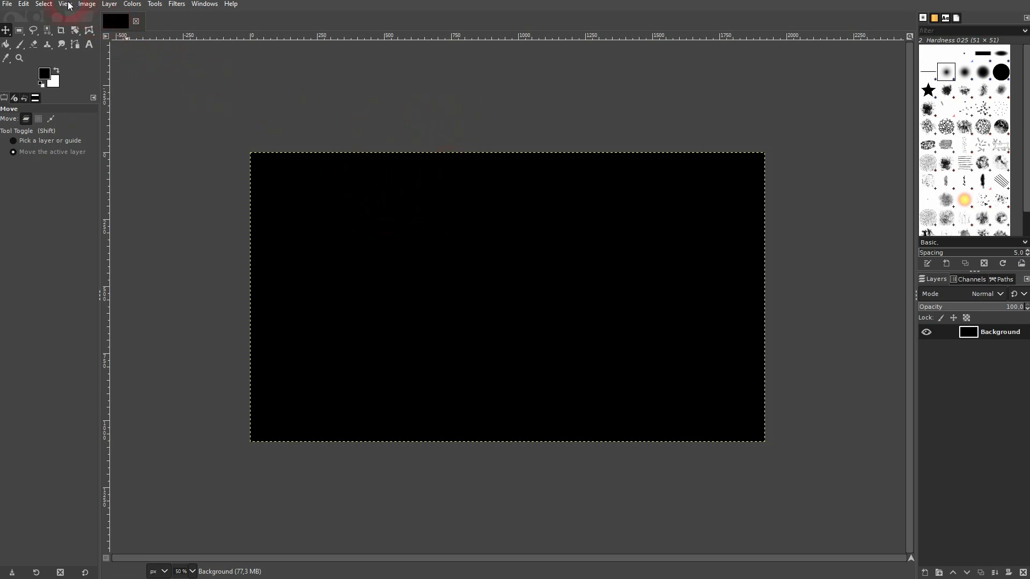
- Check in the View menu that Show Guides is enabled for the black canvas
click(65, 4)
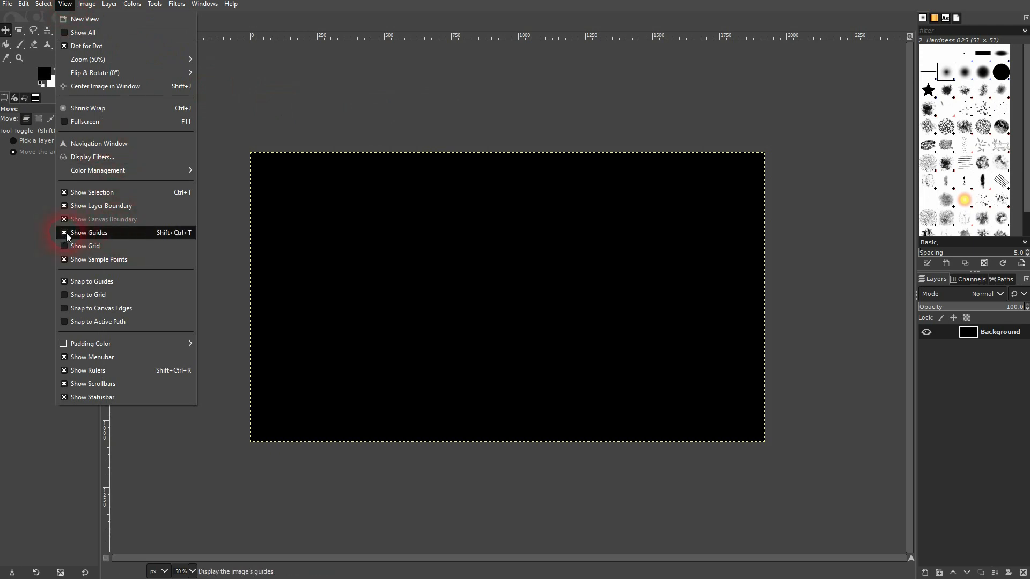
- Drag a horizontal guide from the top ruler and a vertical guide from the left ruler onto the canvas
click(281, 173)
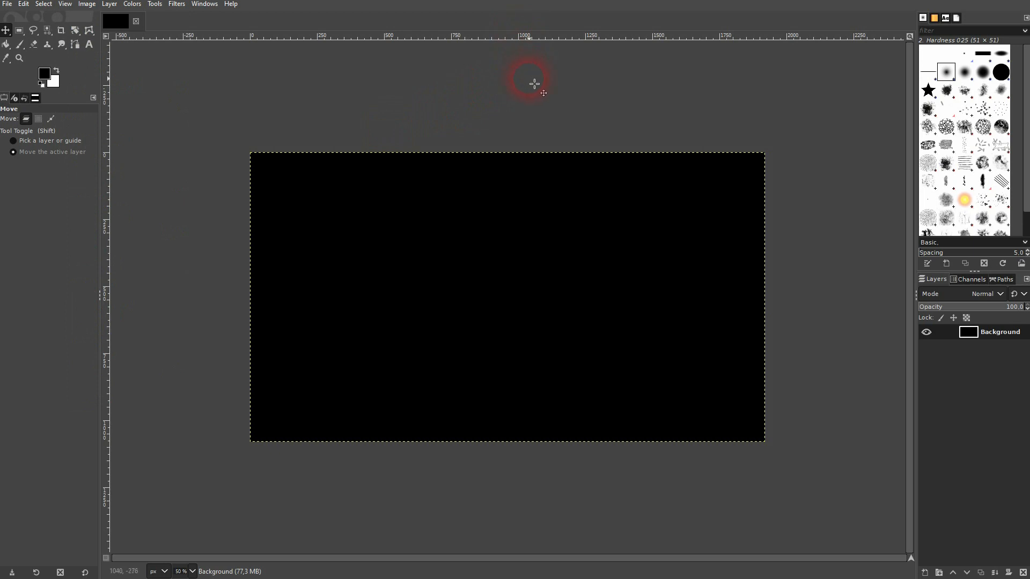
key(ctrl+shift+r)
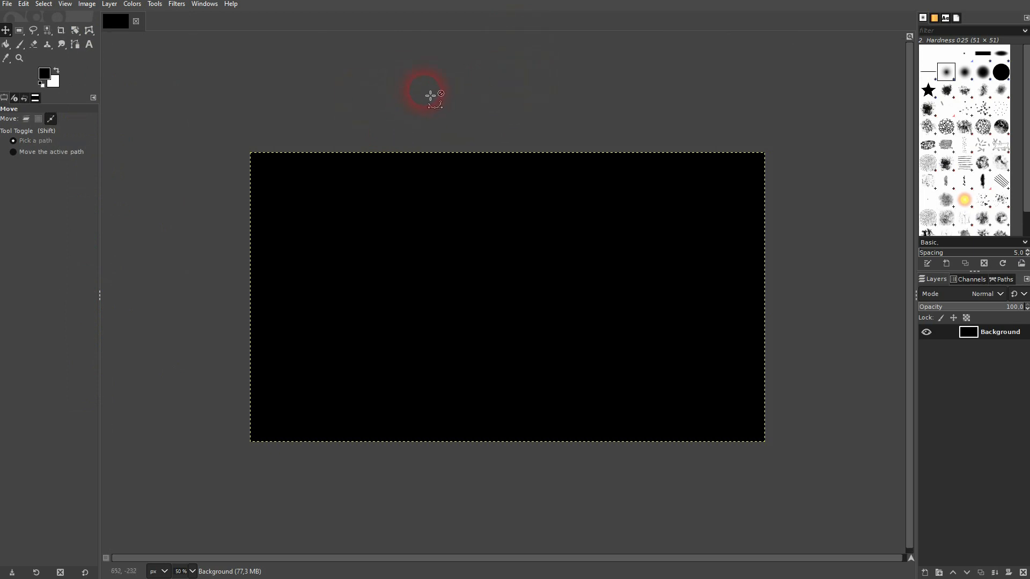
key(ctrl+shift+r)
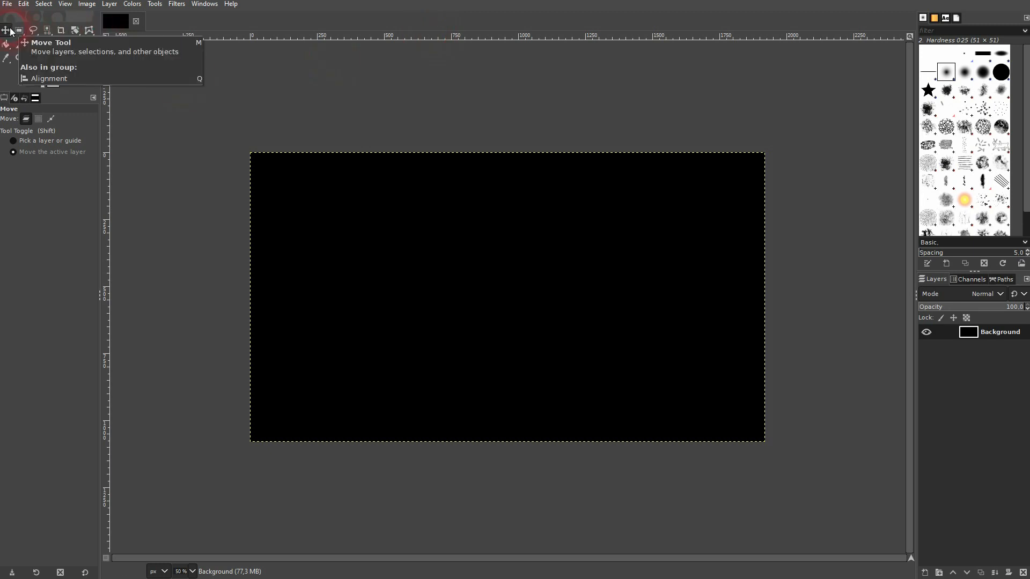
drag(448, 38, 653, 269)
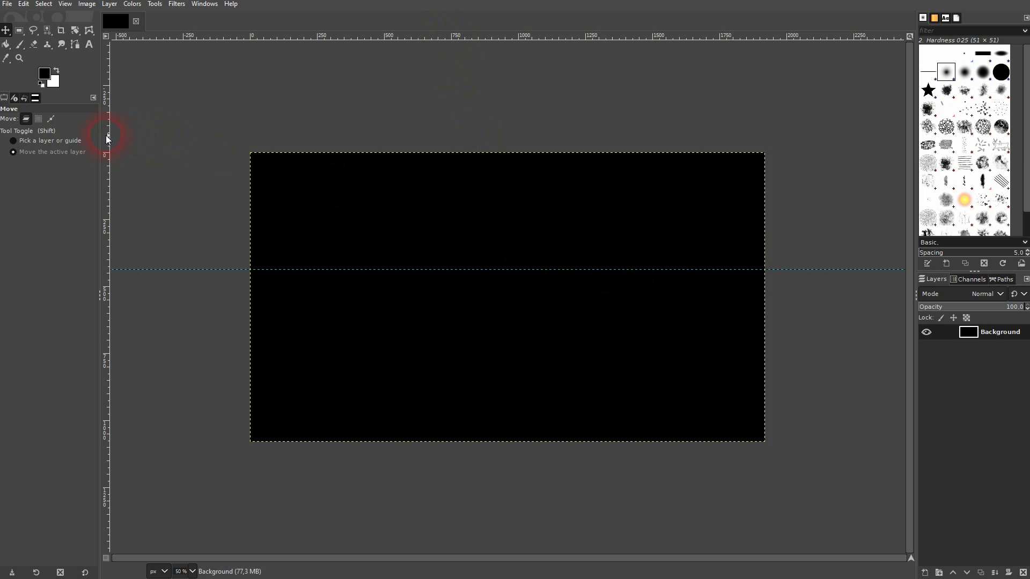
drag(106, 139, 533, 278)
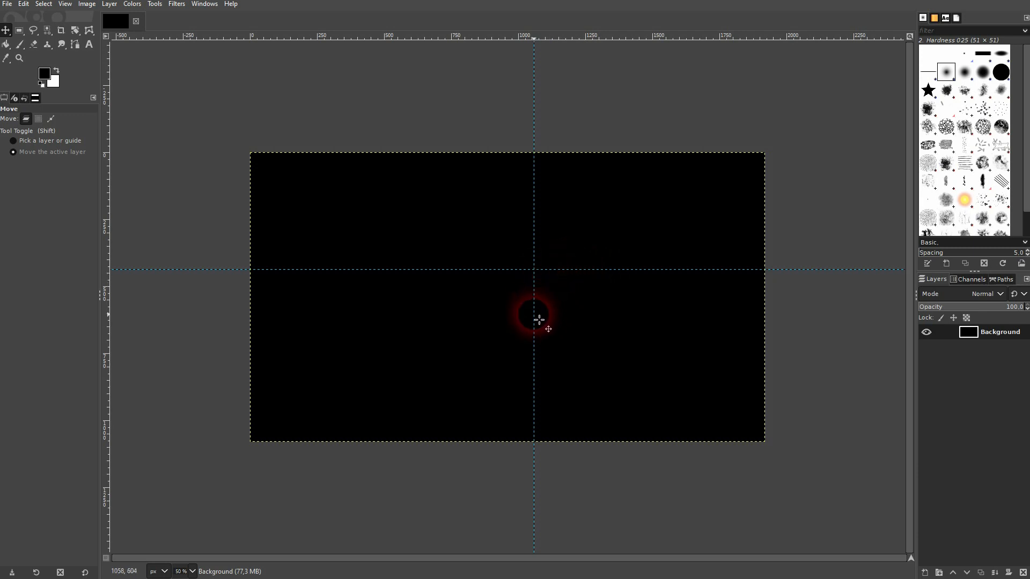
- Switch to the Align tool set to align relative to the Image
click(9, 32)
click(37, 45)
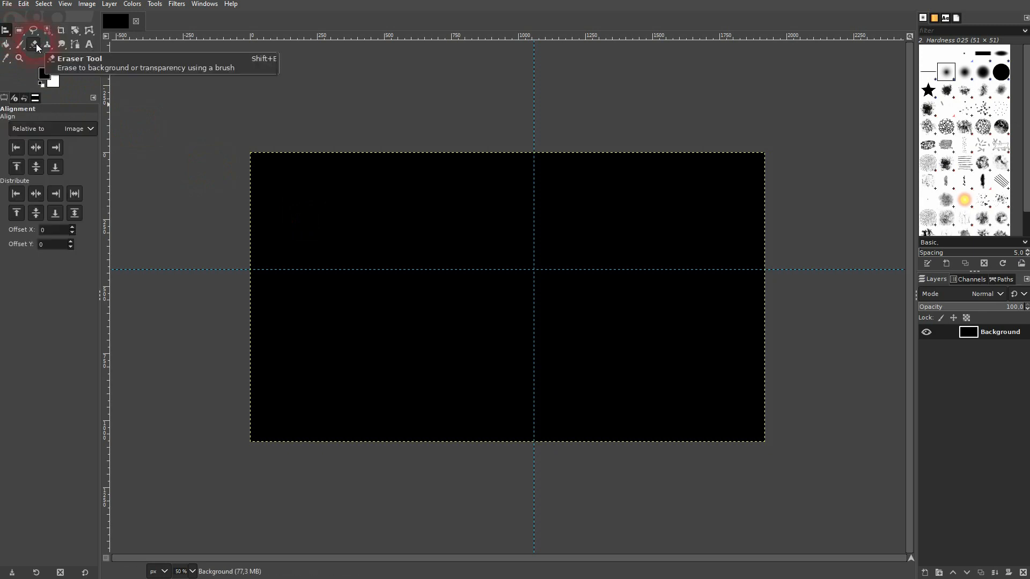
click(79, 129)
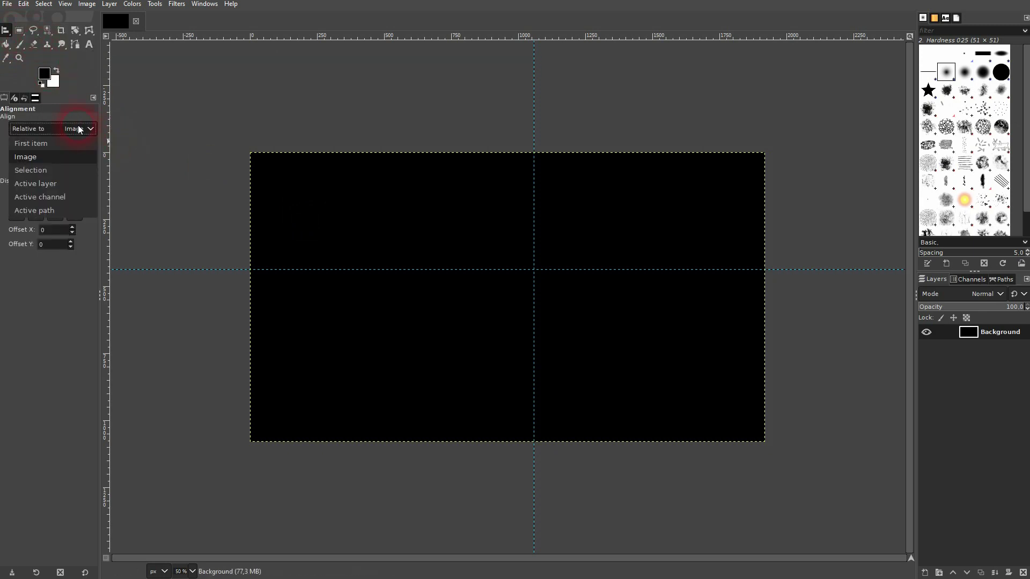
click(67, 156)
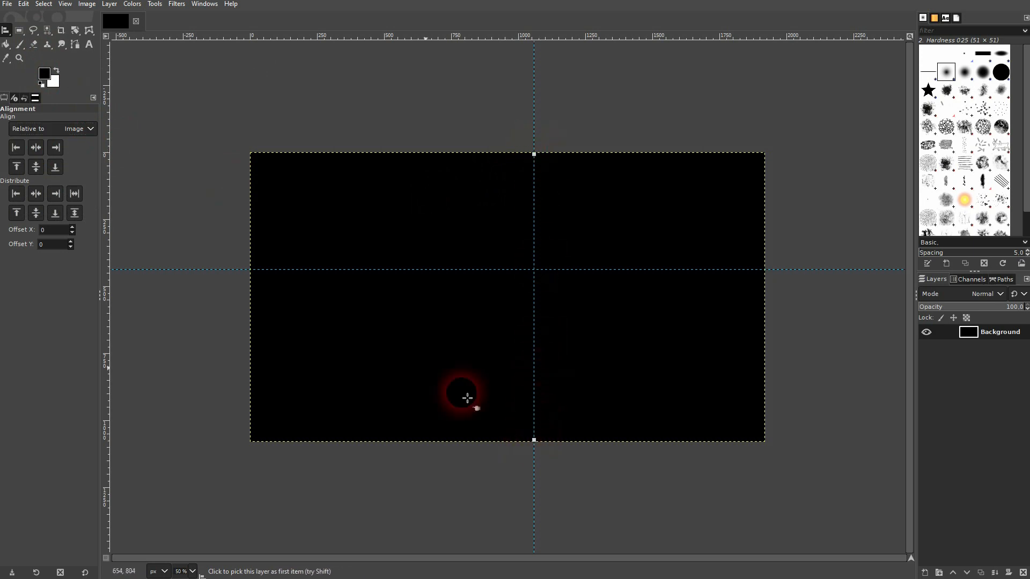
- Centre the vertical guide on the image width and the horizontal guide on its height
click(34, 148)
click(591, 271)
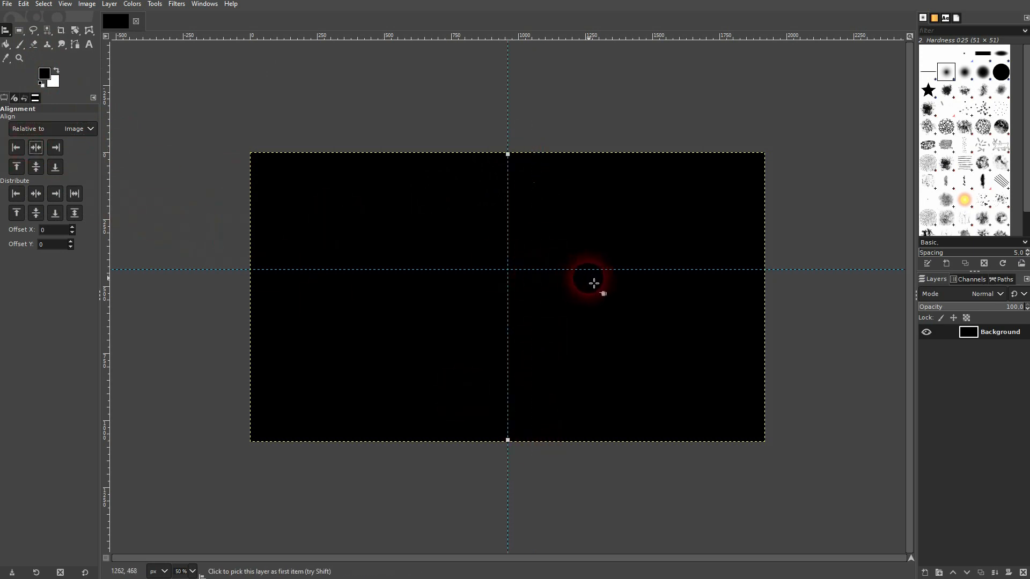
click(85, 153)
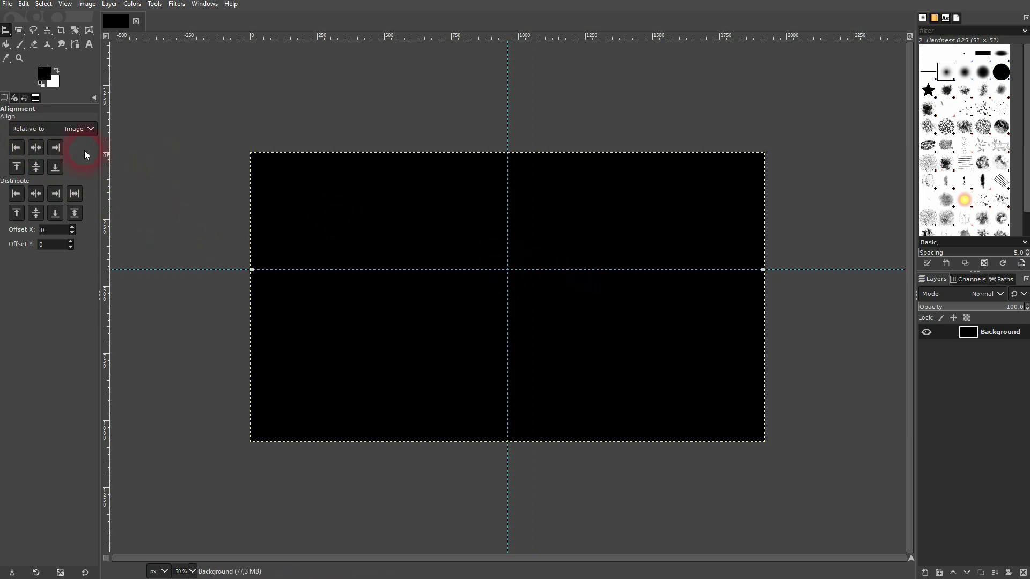
click(32, 171)
drag(7, 31, 40, 37)
- Remove all guides from the canvas via Image > Guides, then reopen the guide commands
click(39, 38)
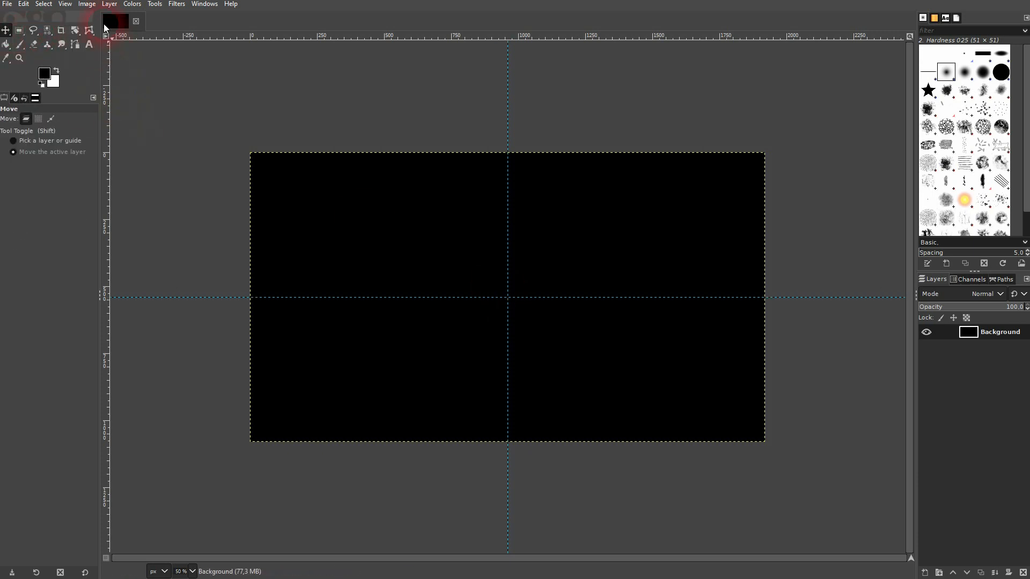
click(86, 5)
mouse_move(141, 289)
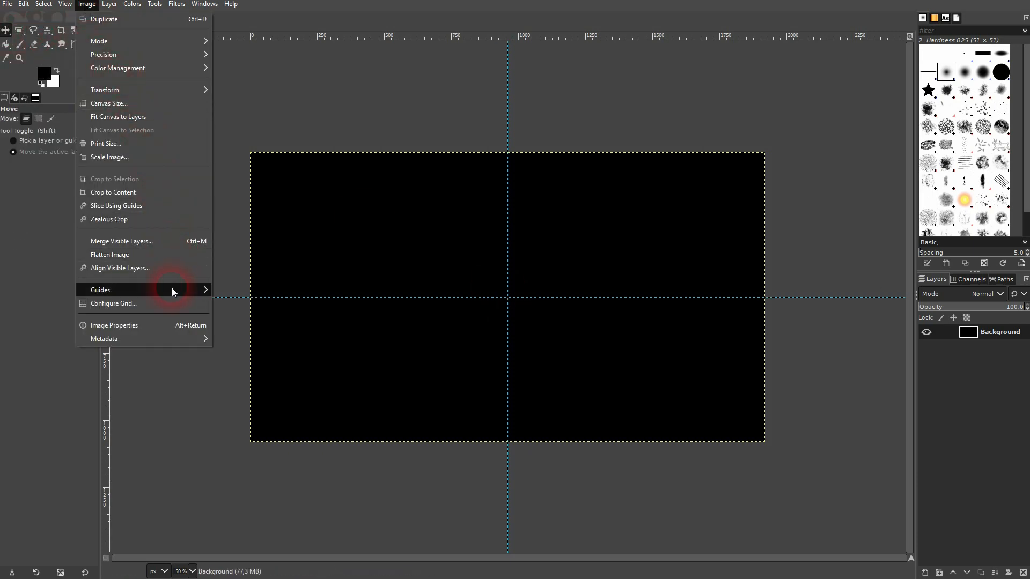
click(281, 332)
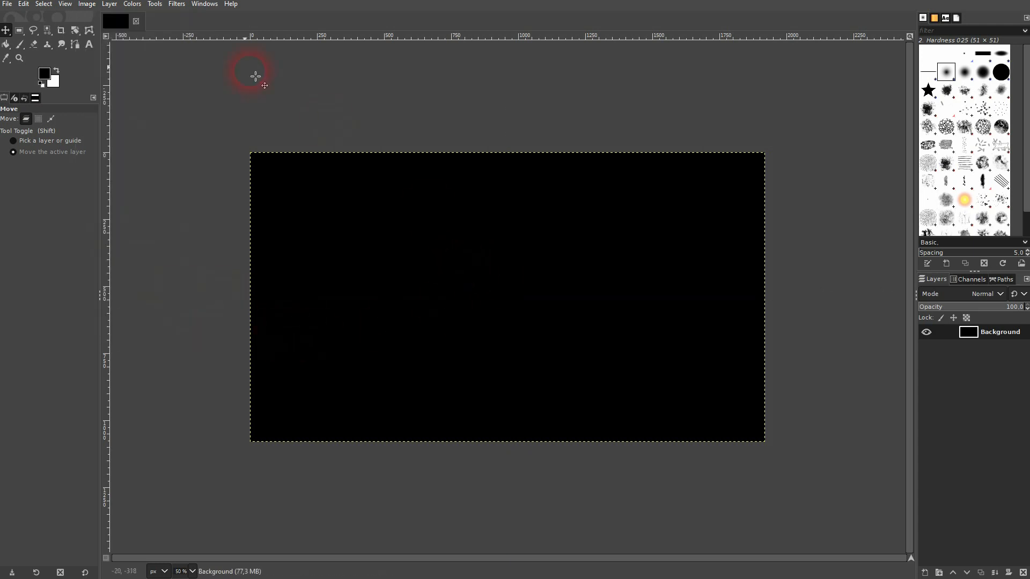
click(87, 4)
mouse_move(145, 289)
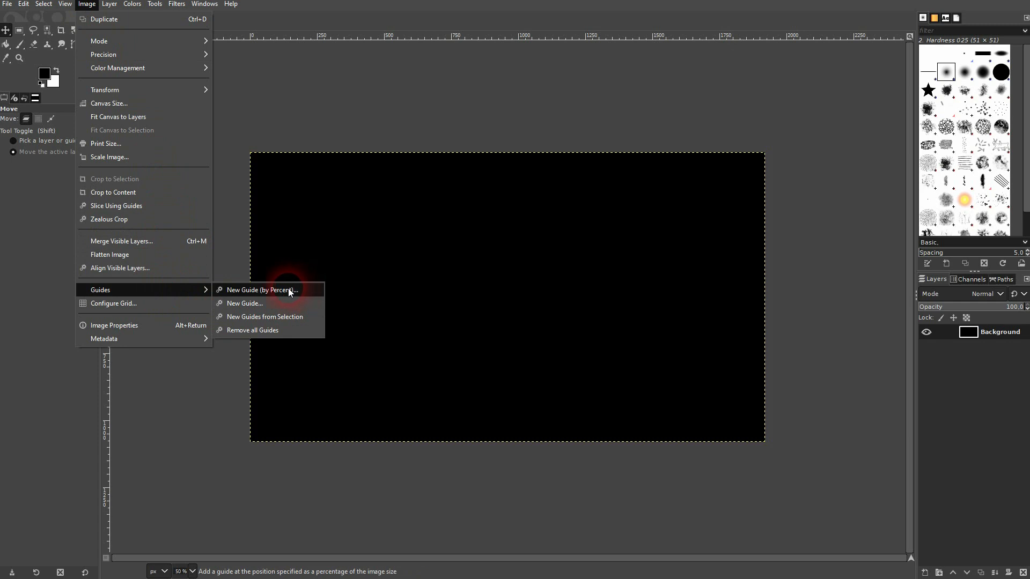
- Add a horizontal guide by percent at 25% of the canvas height
click(288, 290)
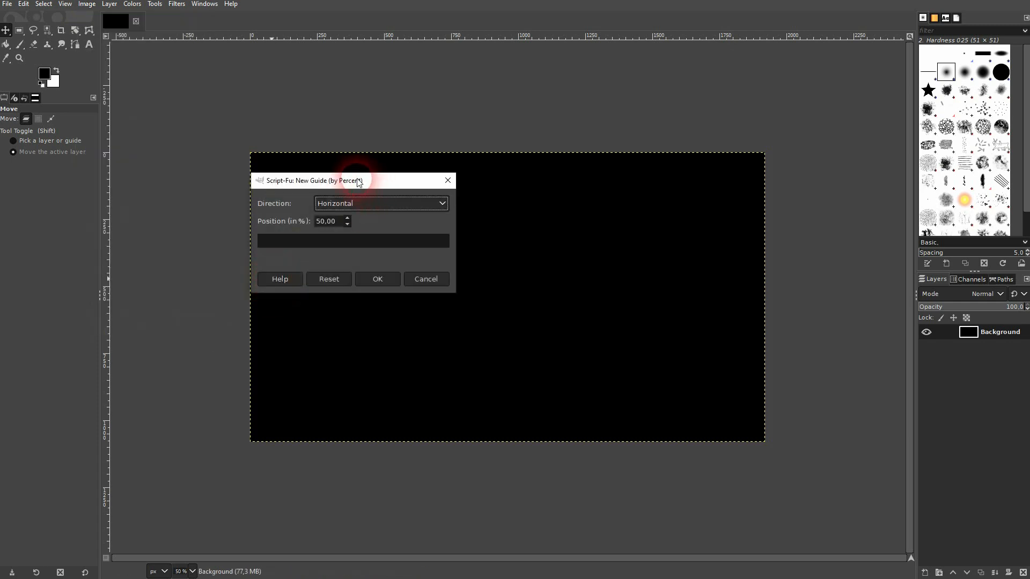
drag(358, 181, 156, 133)
double_click(125, 173)
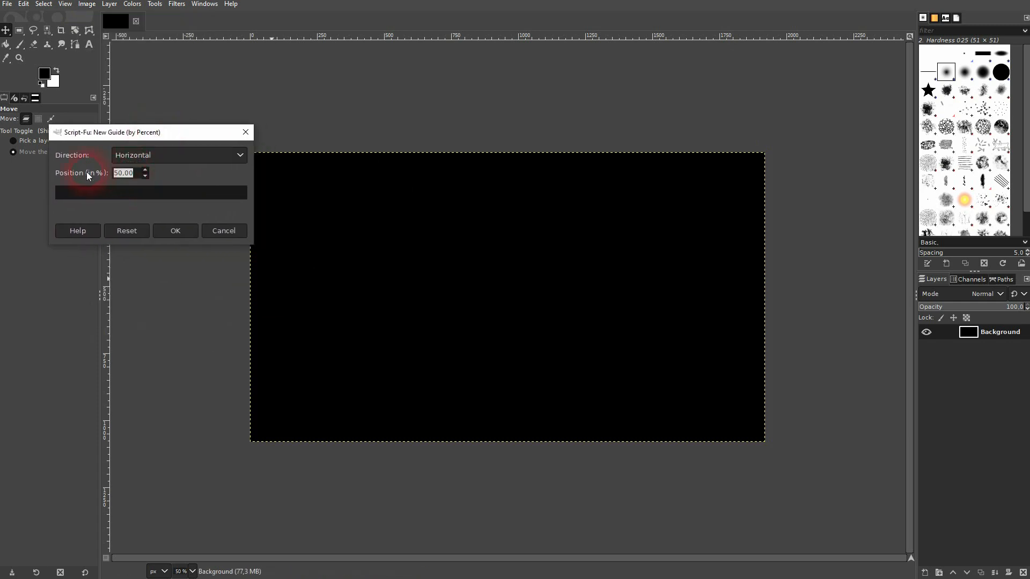
text(25)
click(187, 230)
- Add two more horizontal guides by percent at 50% and 75% height
click(86, 4)
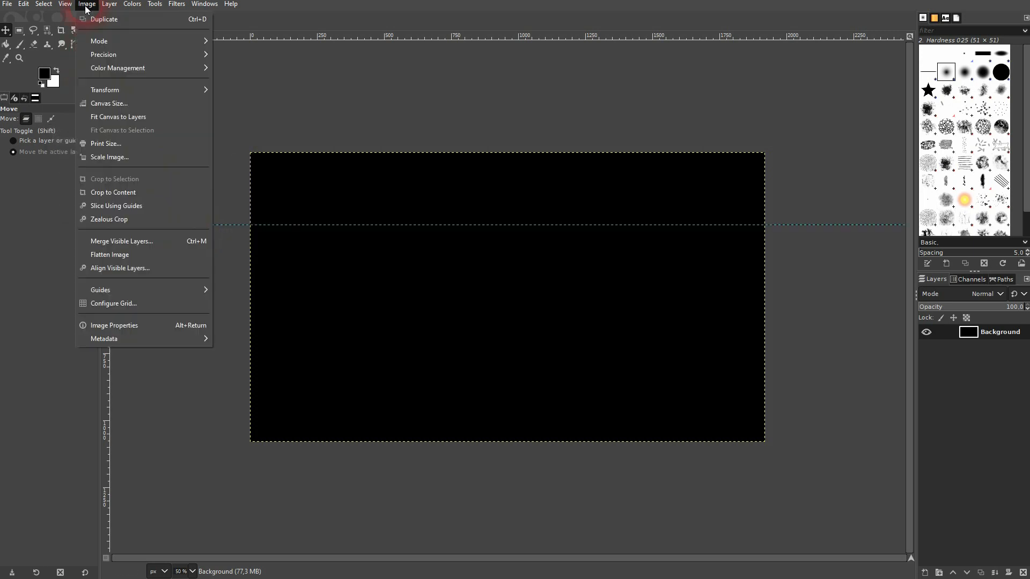
click(250, 291)
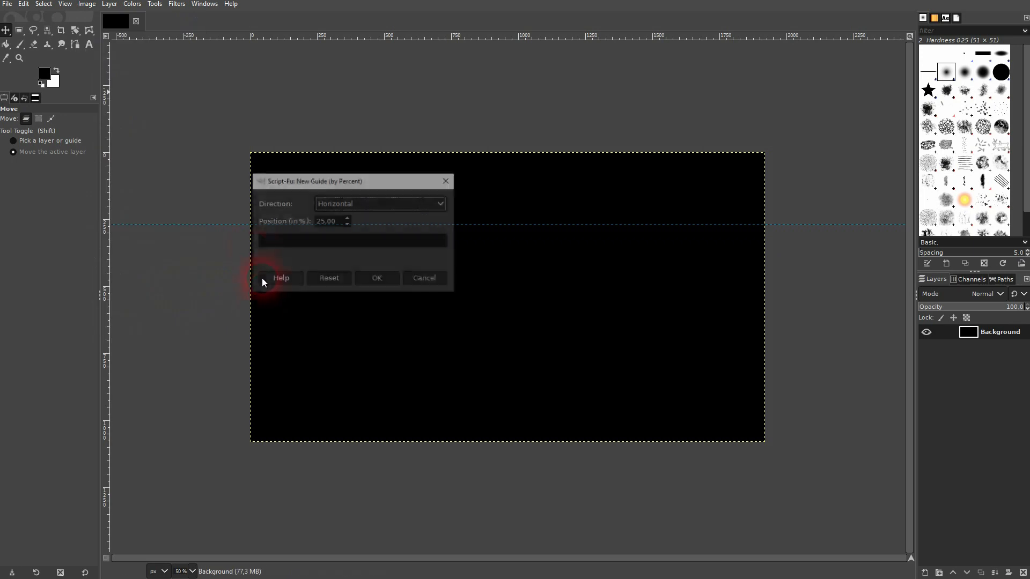
drag(345, 222, 287, 220)
text(50)
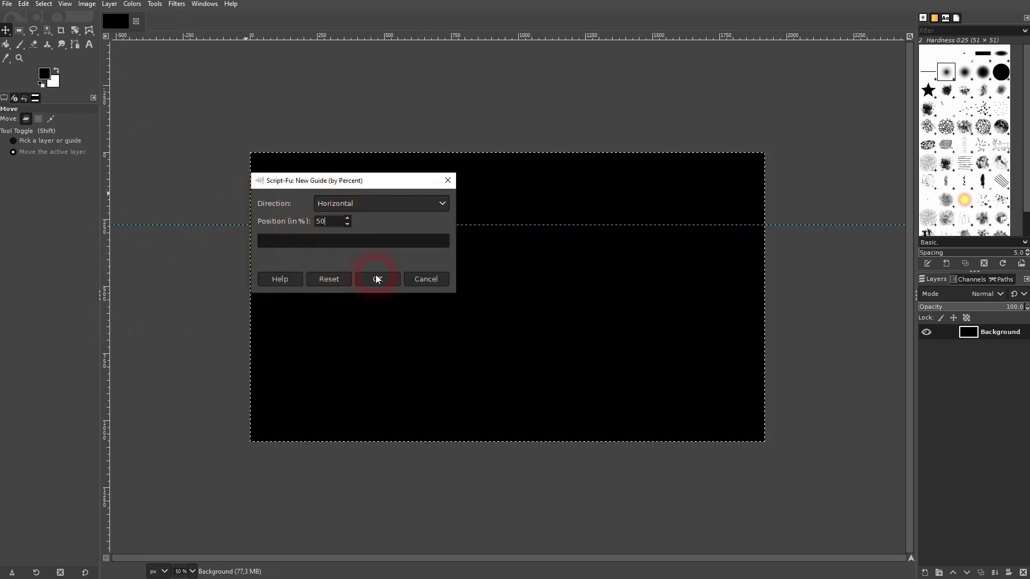
click(376, 279)
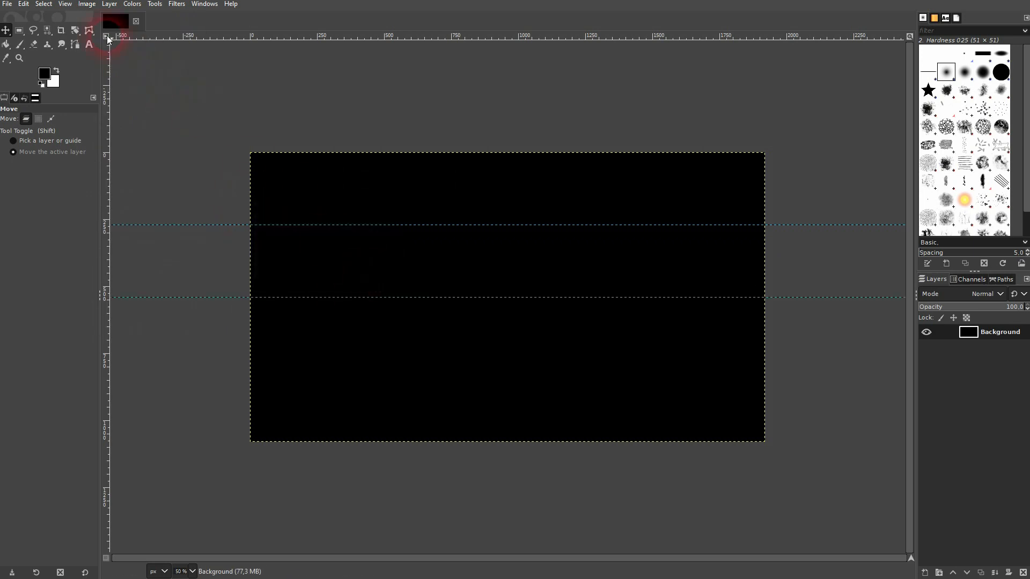
click(86, 4)
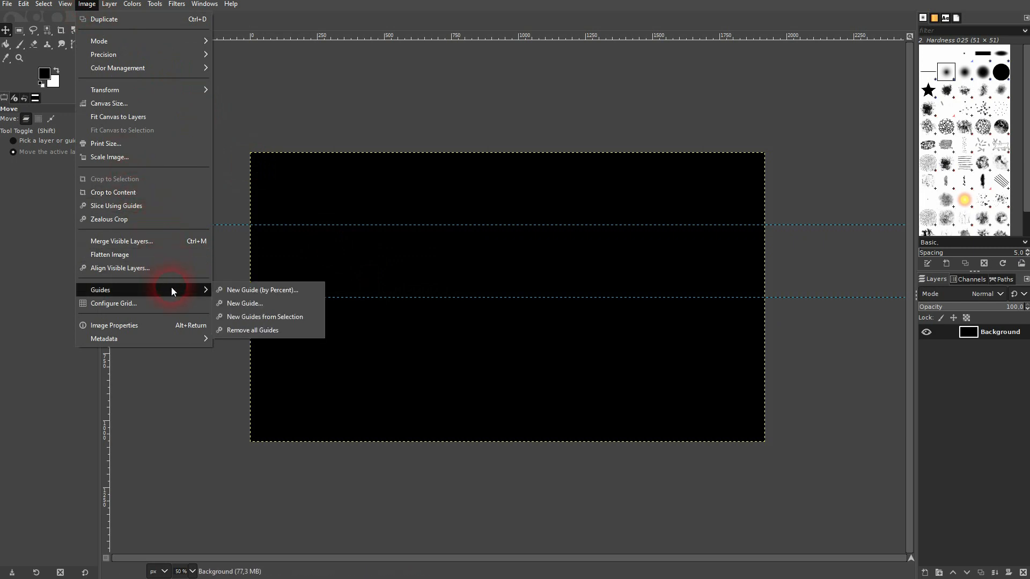
click(270, 291)
drag(345, 222, 291, 224)
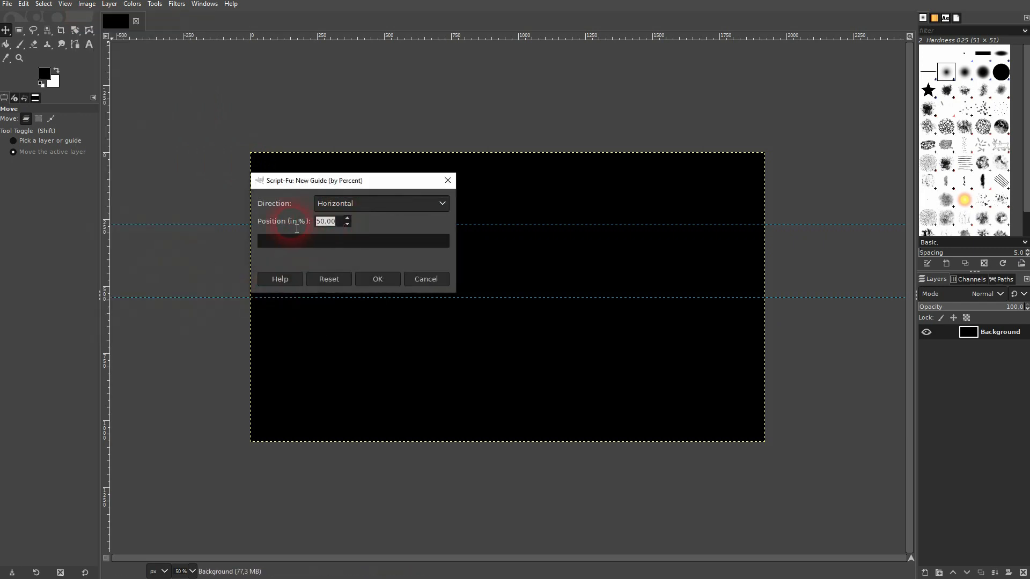
text(75)
click(379, 278)
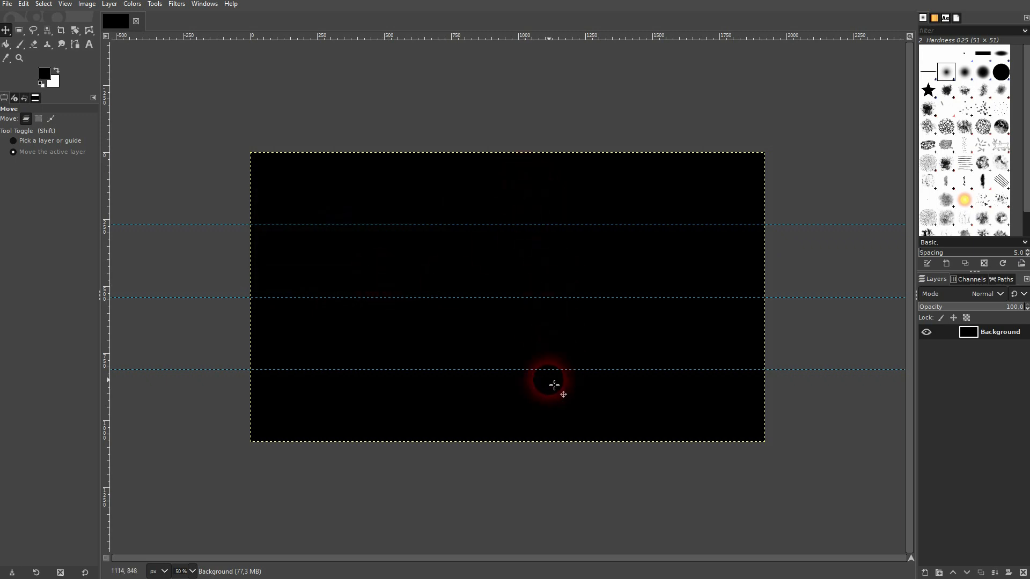
- Add a vertical guide by percent at 50%, centred on the canvas width
click(88, 4)
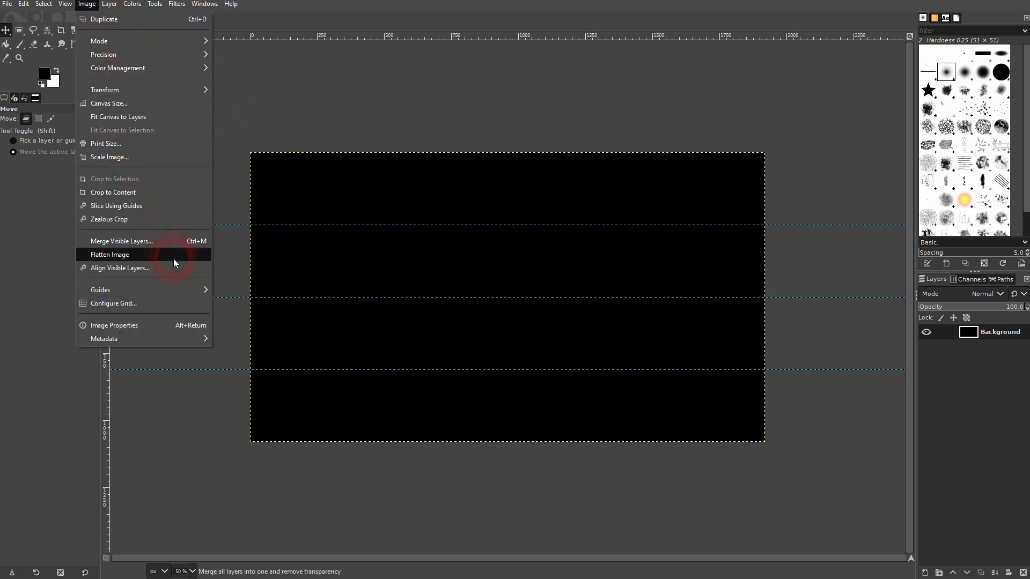
mouse_move(101, 290)
click(246, 293)
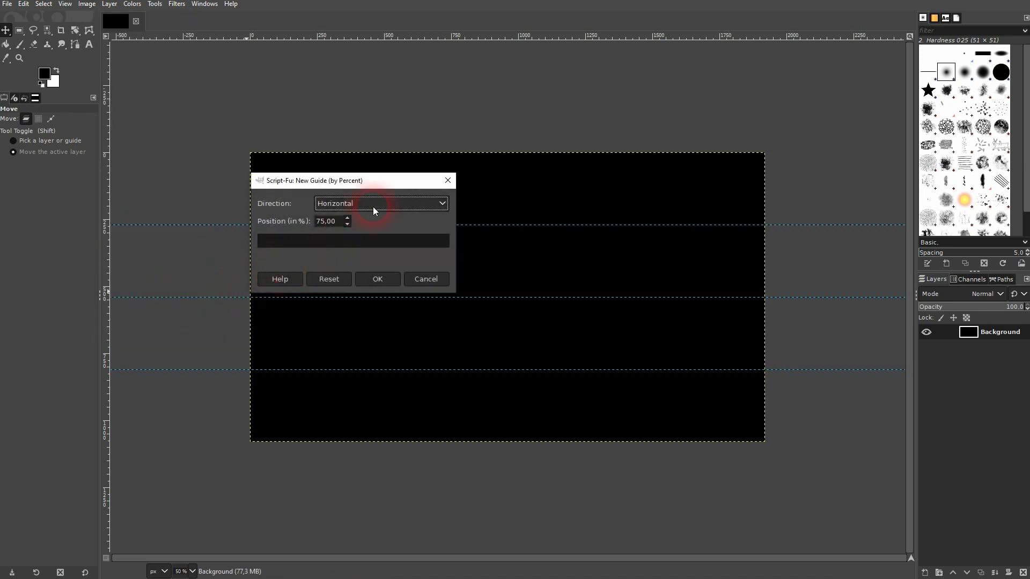
click(388, 203)
click(383, 233)
double_click(323, 224)
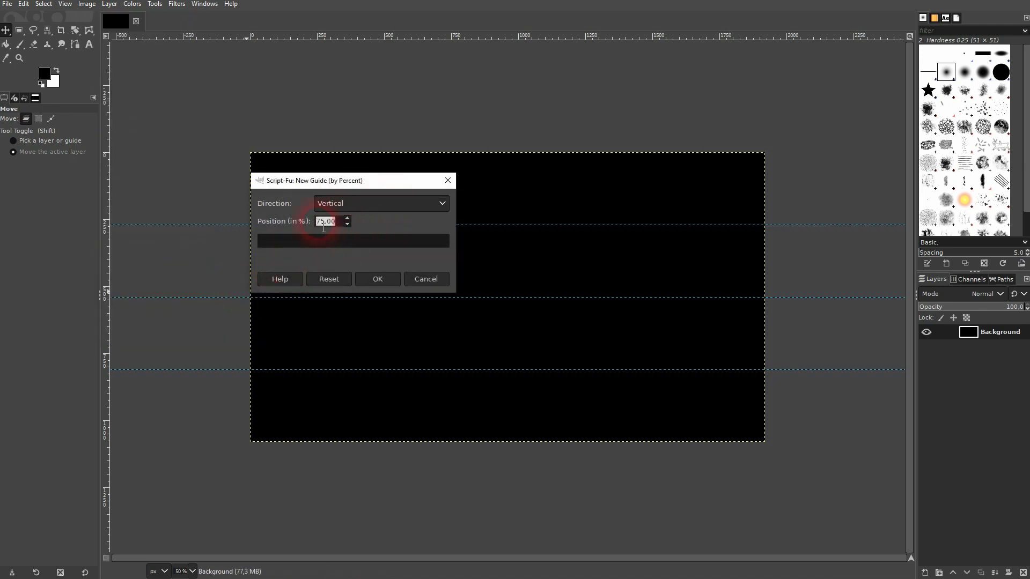
text(50)
click(361, 278)
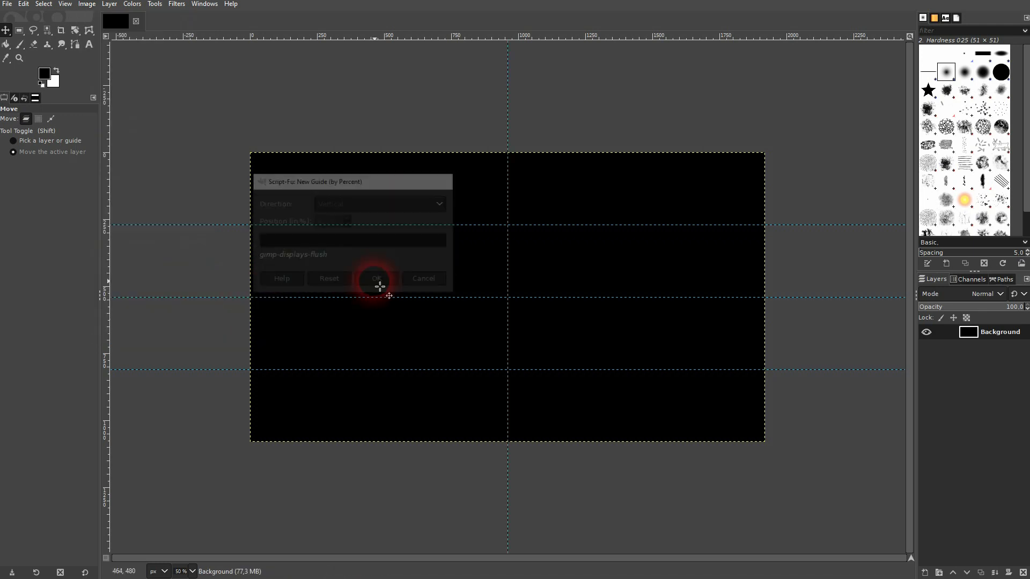